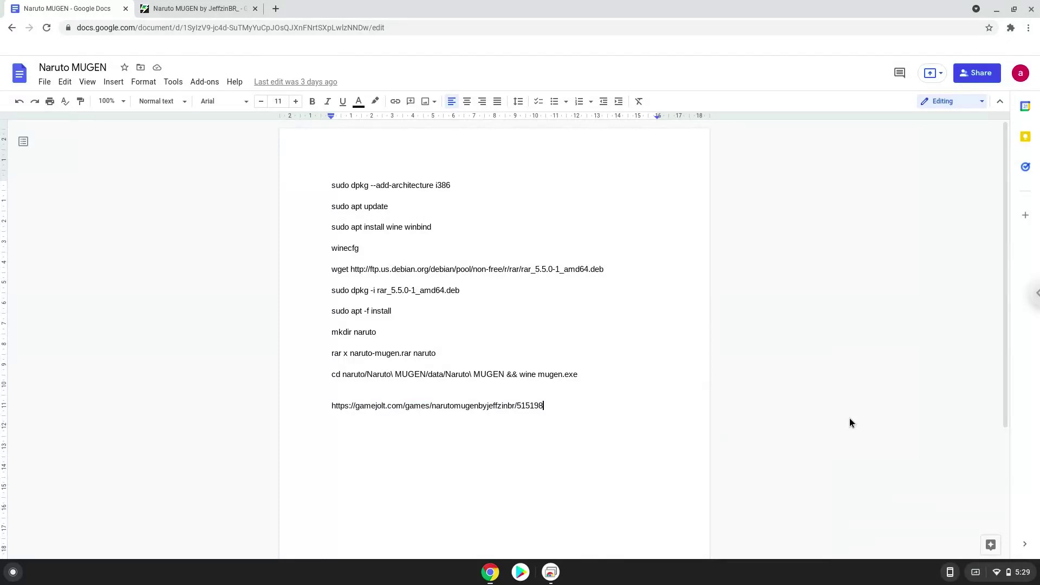
Turn on the Linux development environment in the Chrome OS developer settings using the default setup, and close the terminal and settings windows.
click(999, 575)
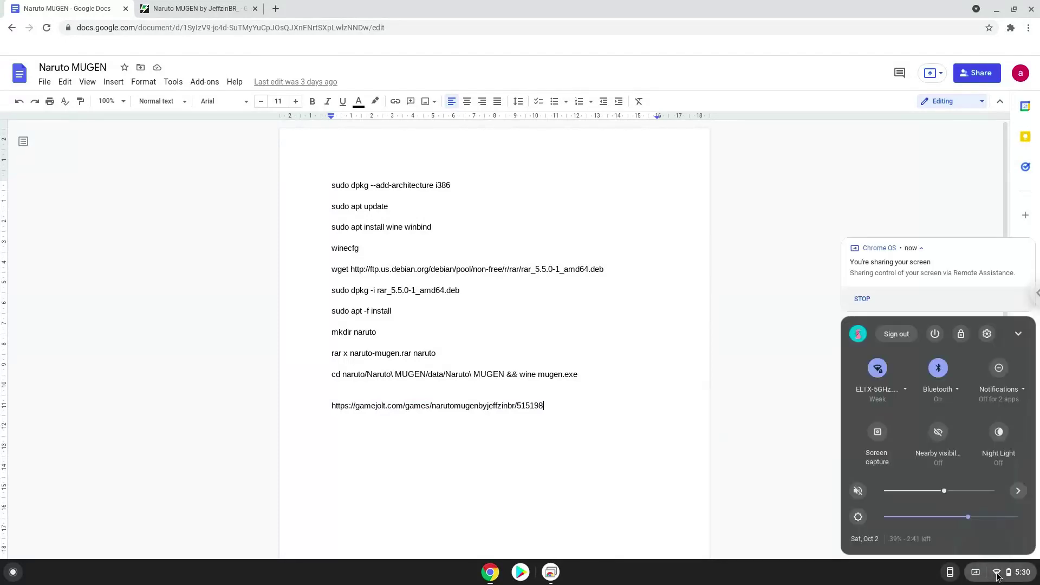
click(987, 334)
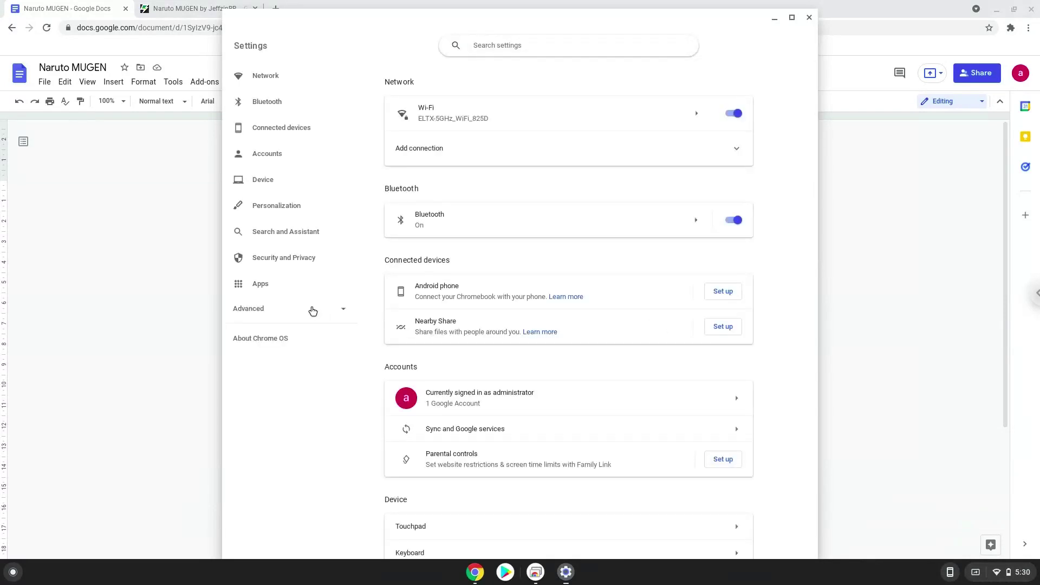
click(313, 309)
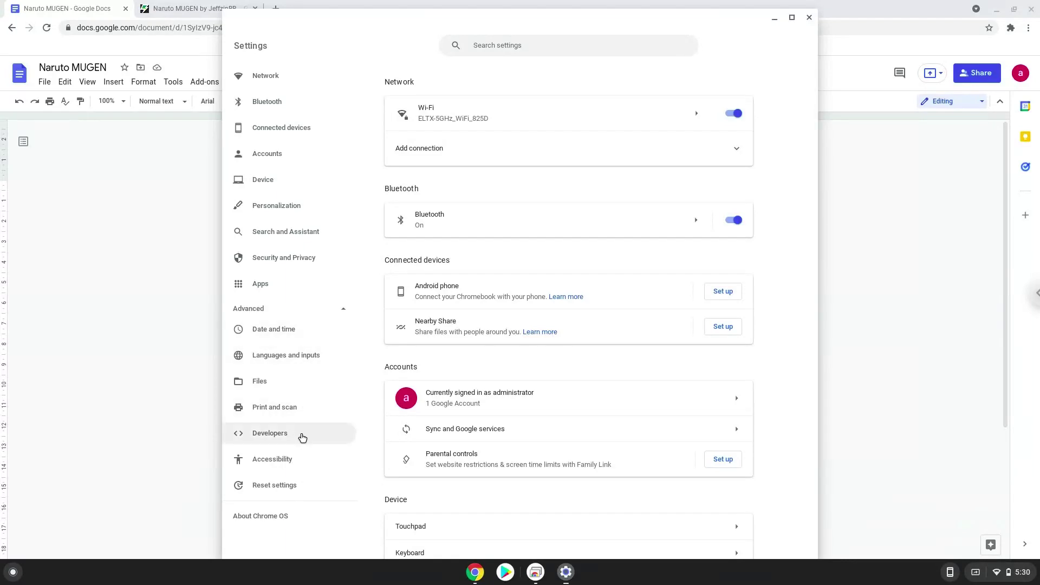
click(303, 436)
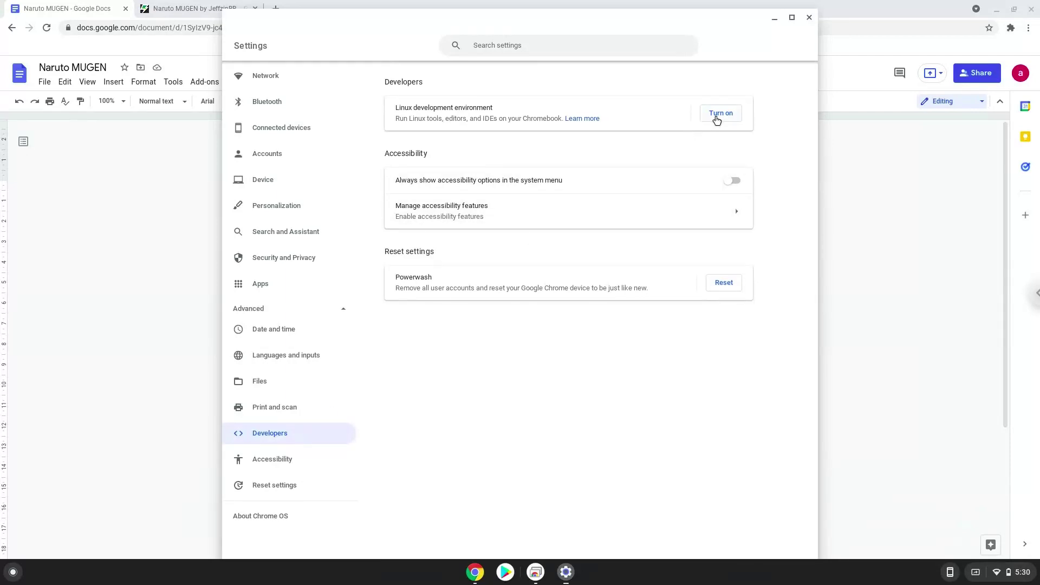
click(716, 117)
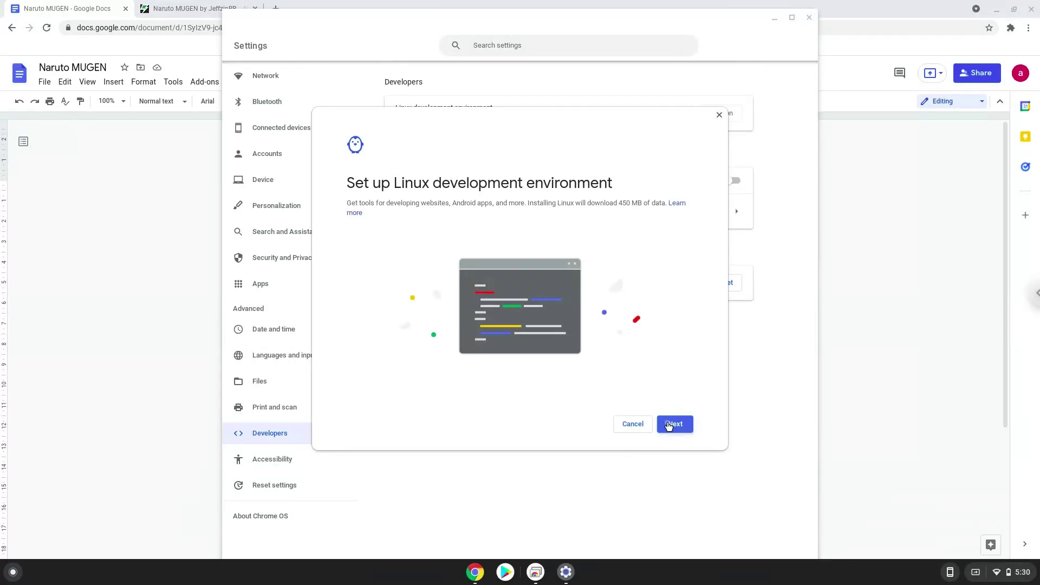
click(670, 425)
click(669, 426)
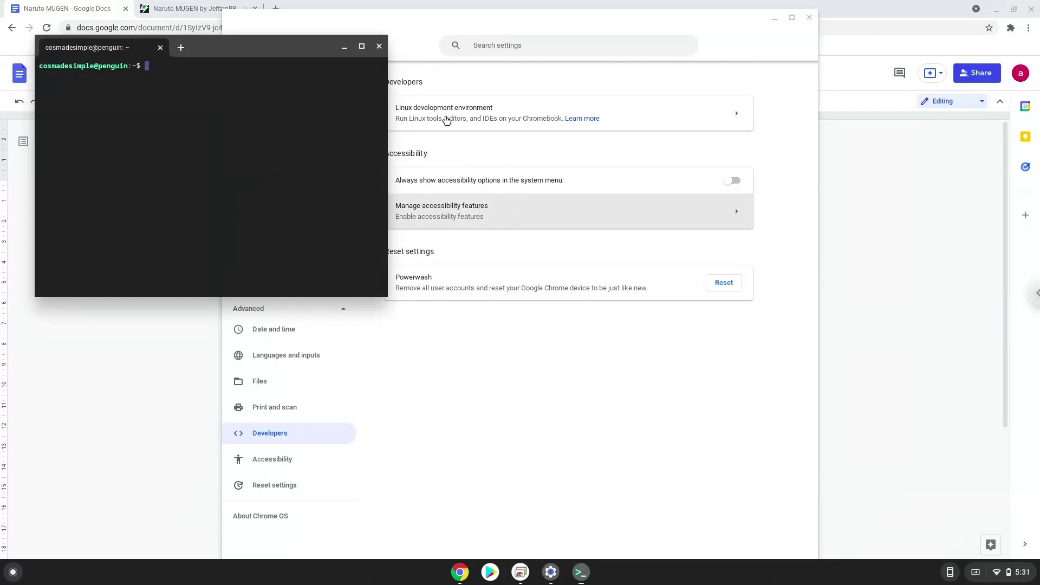
click(380, 46)
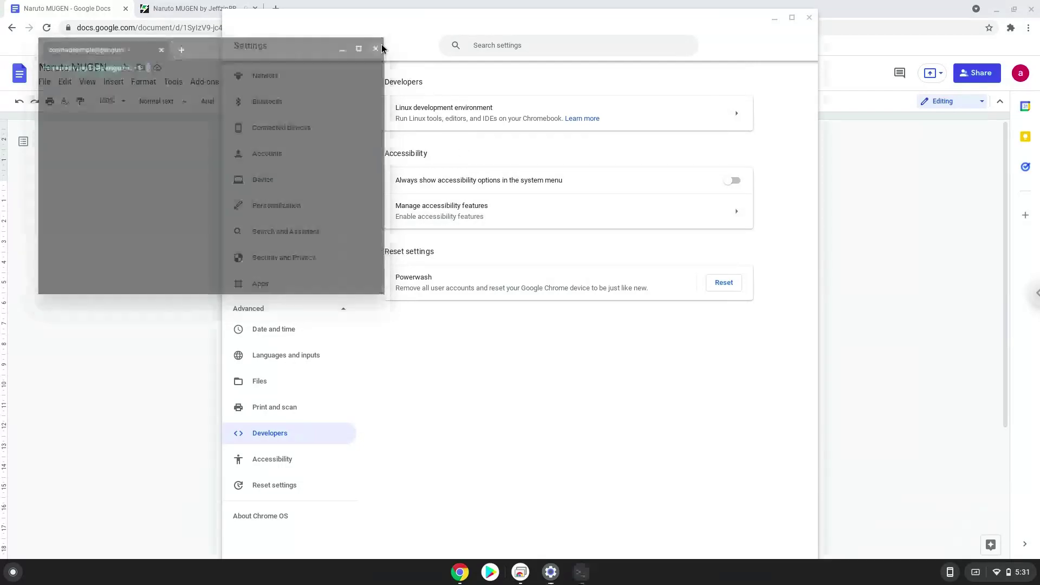
click(808, 18)
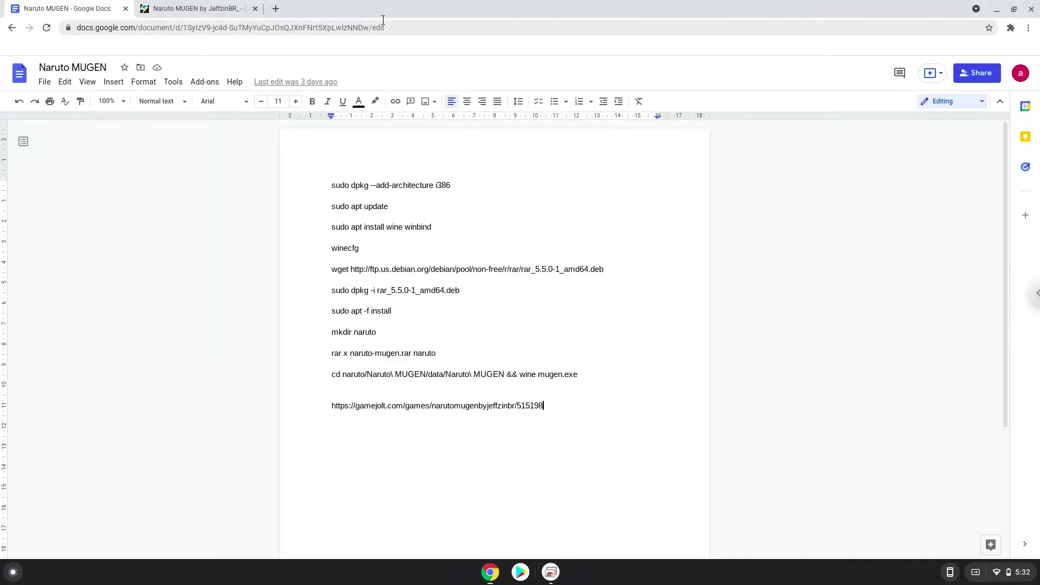
Download Naruto MUGEN from its Game Jolt page and show the downloaded archive in its folder.
click(226, 9)
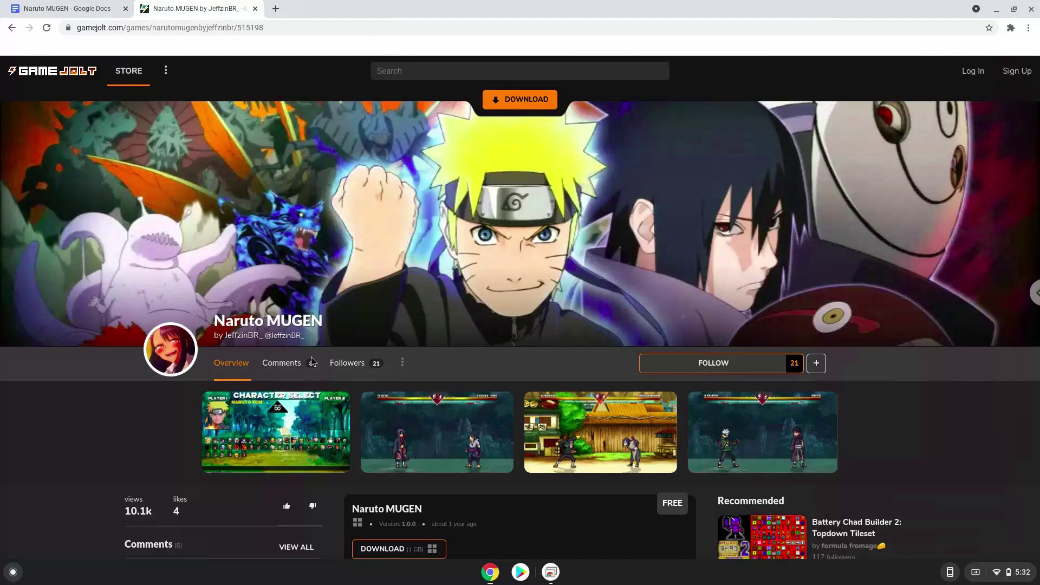
click(375, 552)
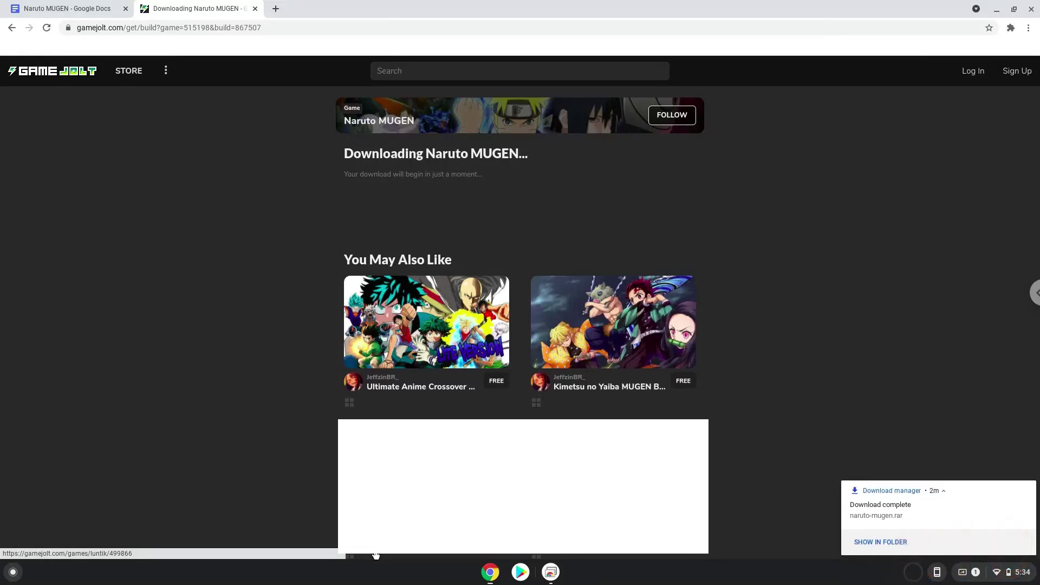
click(864, 543)
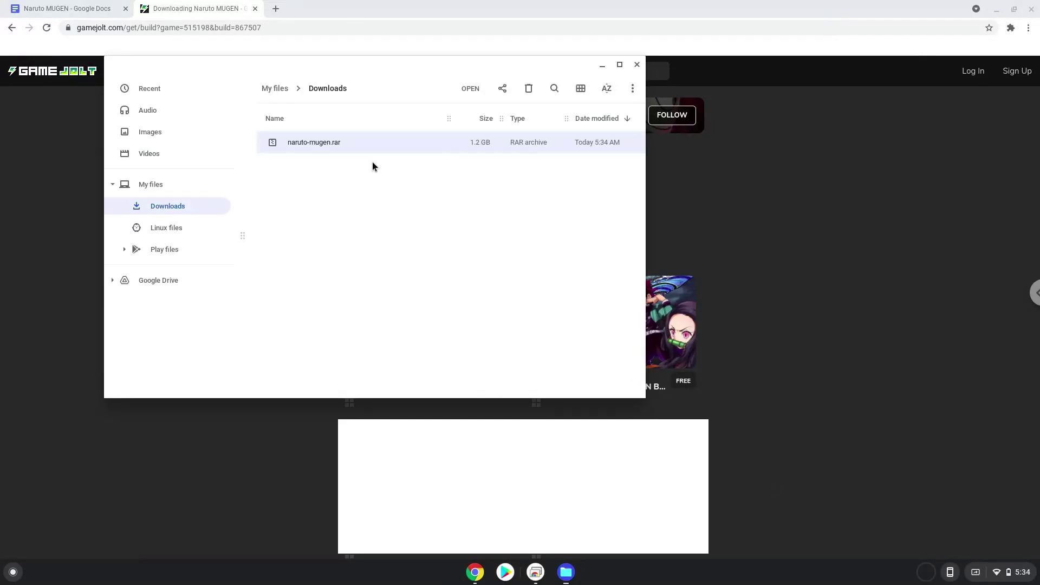
Move naruto-mugen.rar from the Downloads folder to Linux files.
right_click(346, 143)
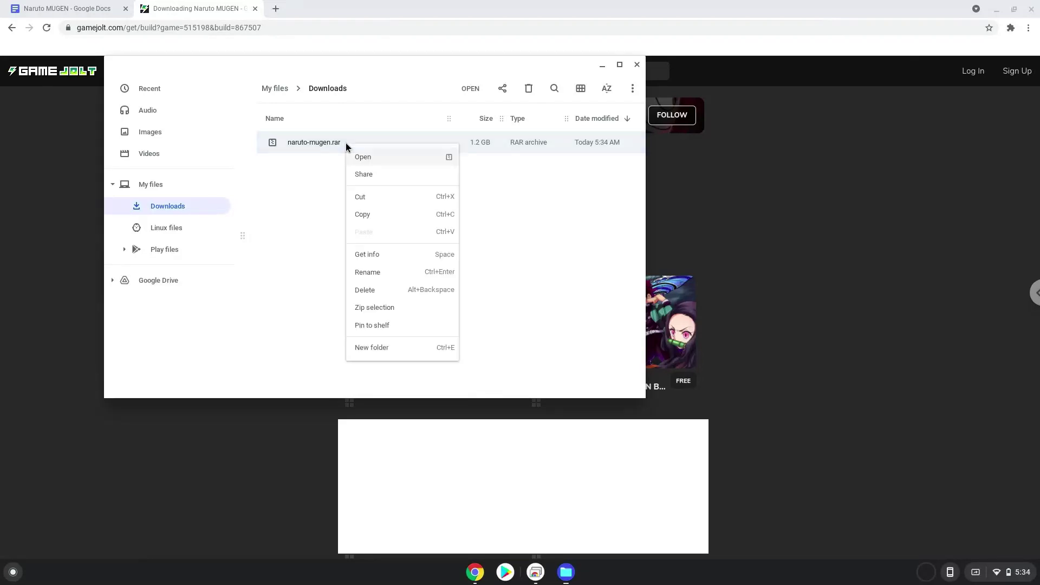
click(366, 198)
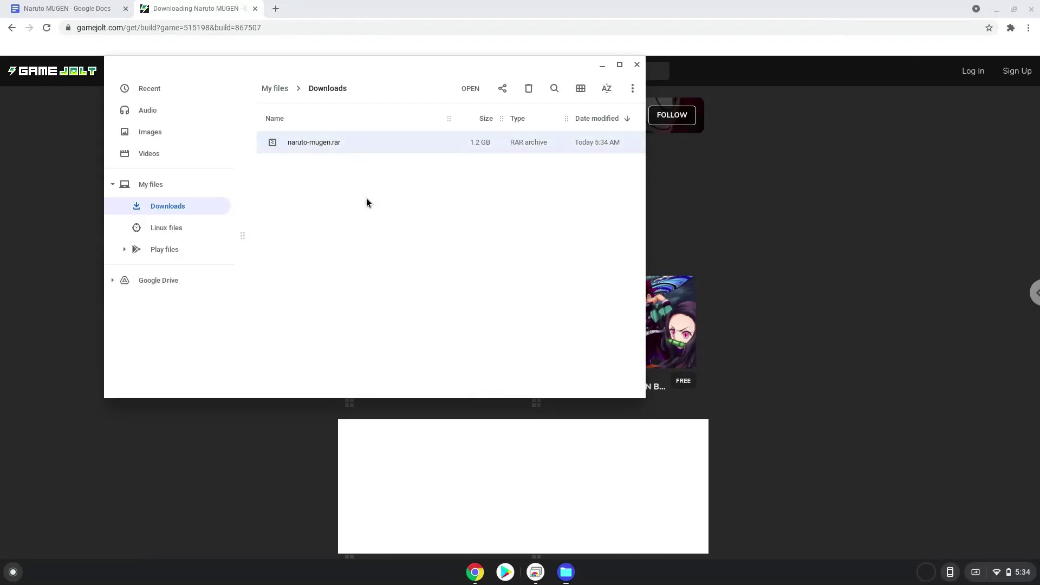
click(188, 232)
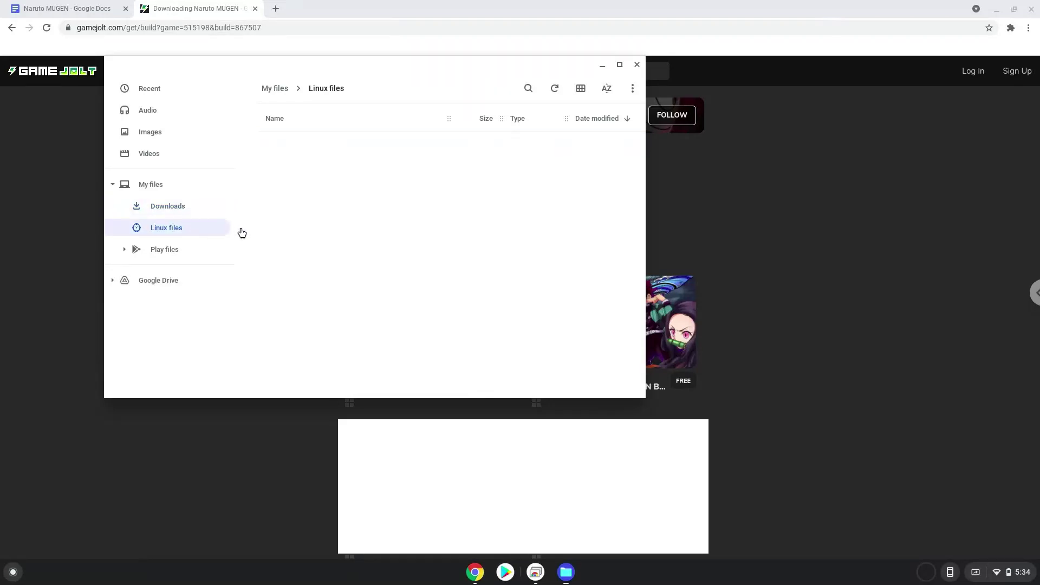
right_click(324, 228)
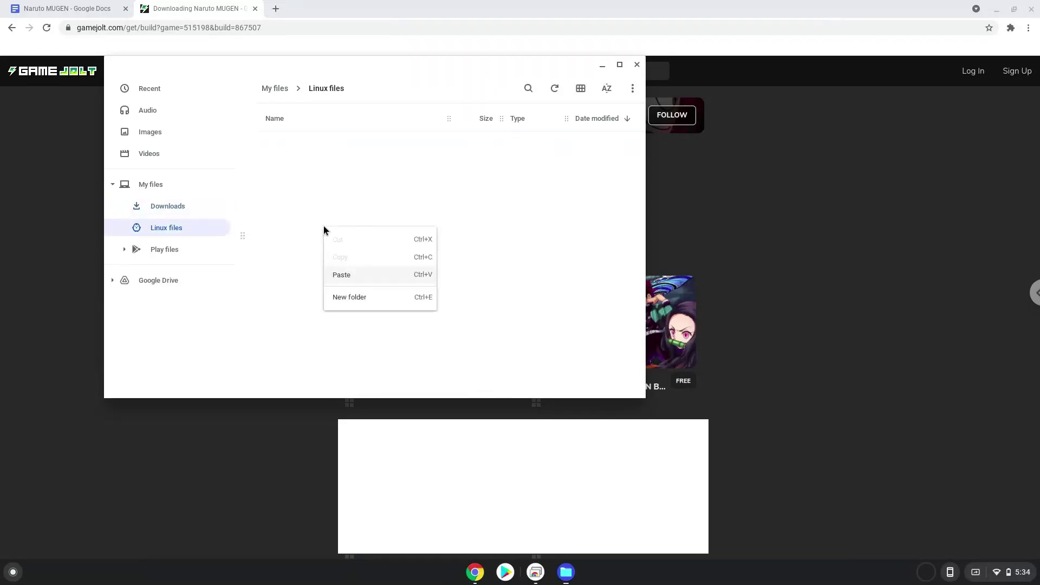
click(343, 275)
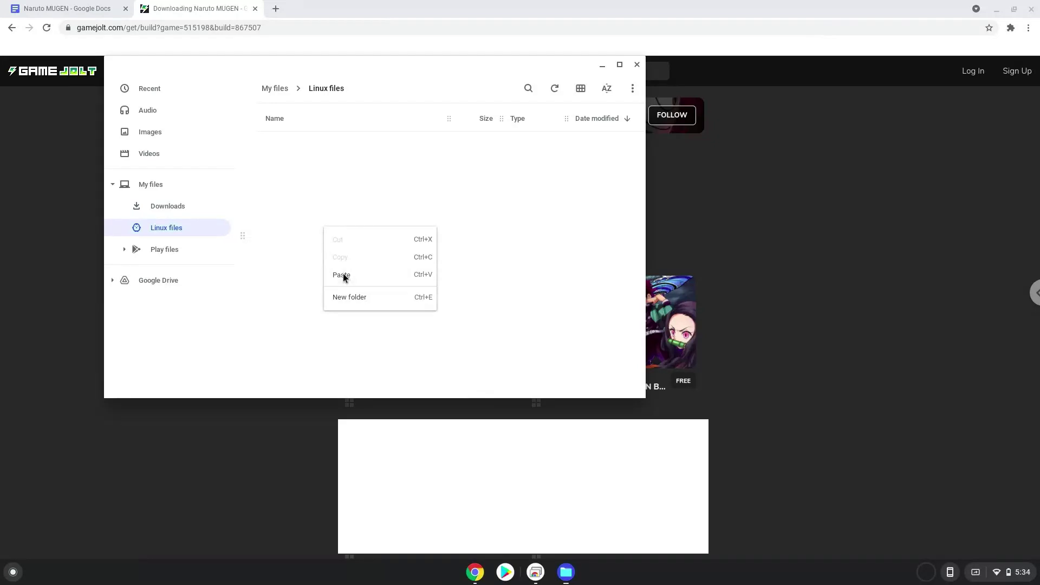
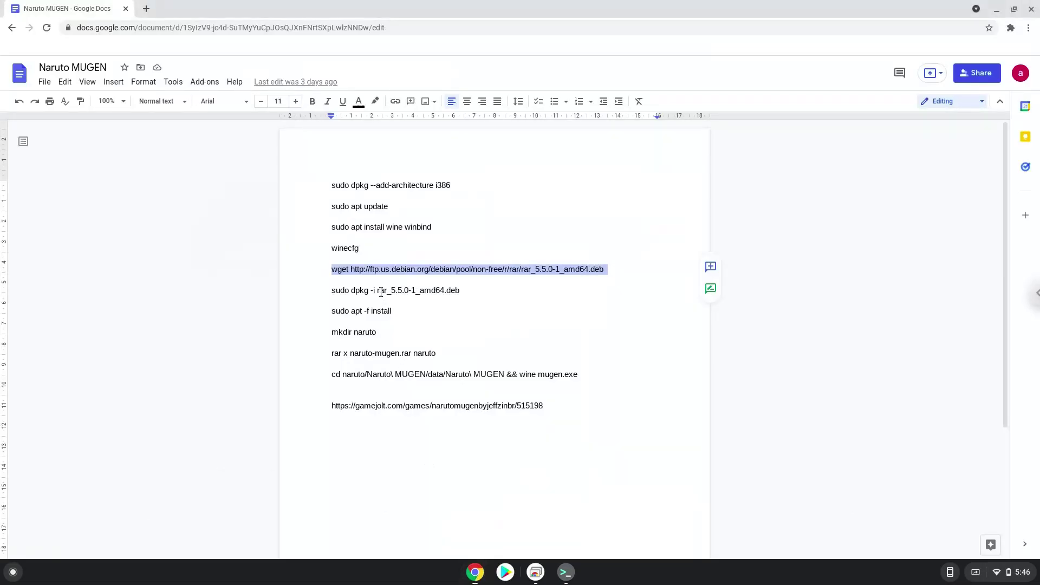
Copy the command "sudo dpkg -i rar_5.5.0-1_amd64.deb" from the document and run it in the Linux terminal to install the rar package.
triple_click(380, 293)
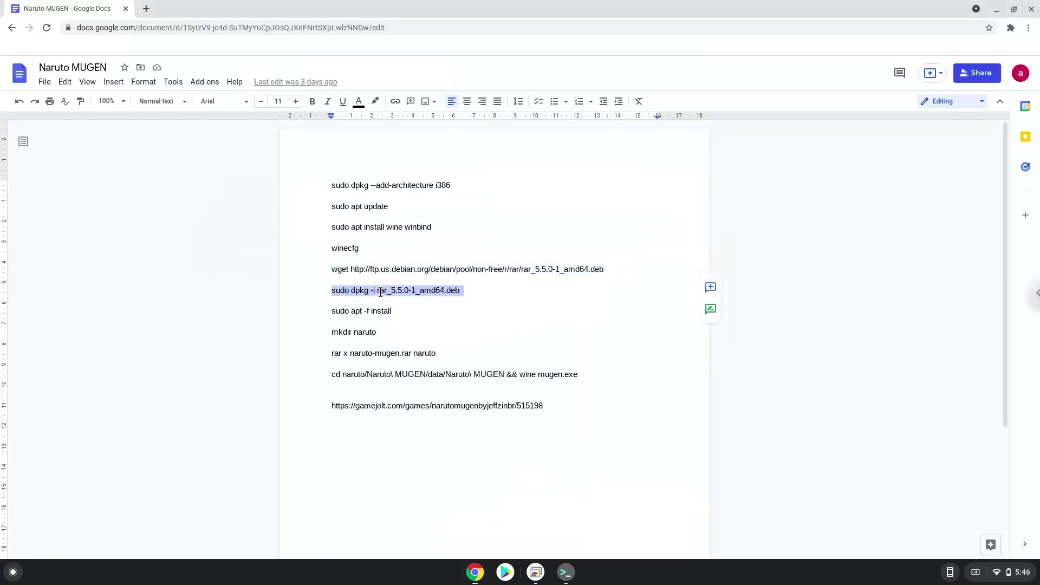
right_click(380, 293)
click(408, 281)
click(564, 573)
key(ctrl+shift+v)
key(Return)
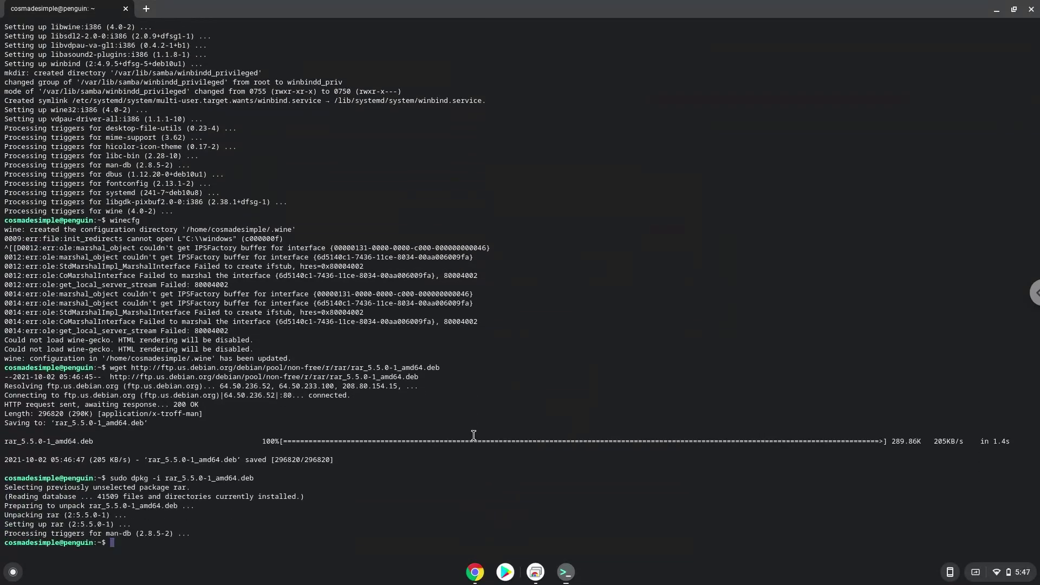
Copy "sudo apt -f install" from the Google Docs command list and run it in the Linux terminal.
click(475, 573)
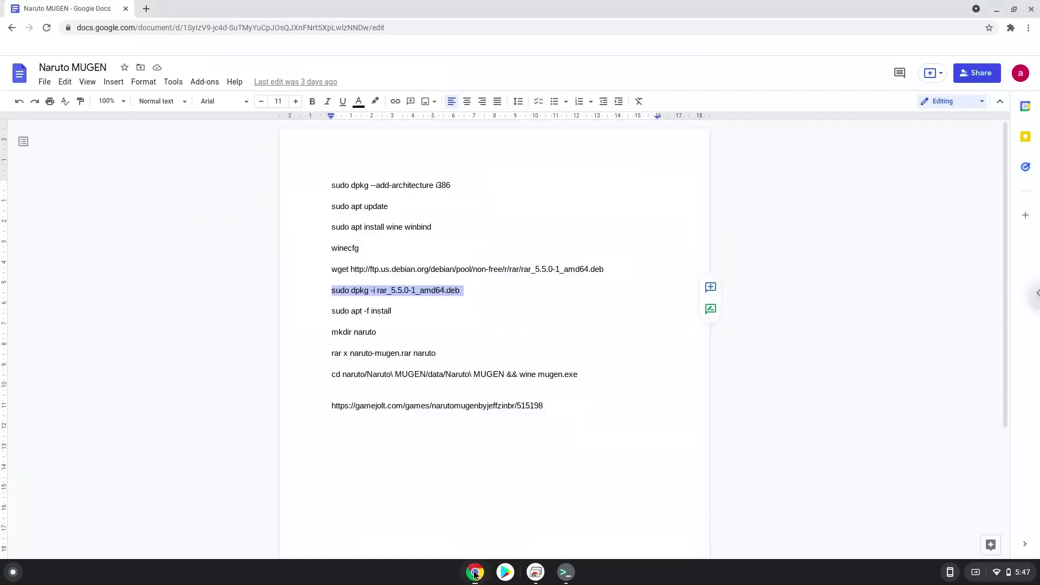
triple_click(380, 311)
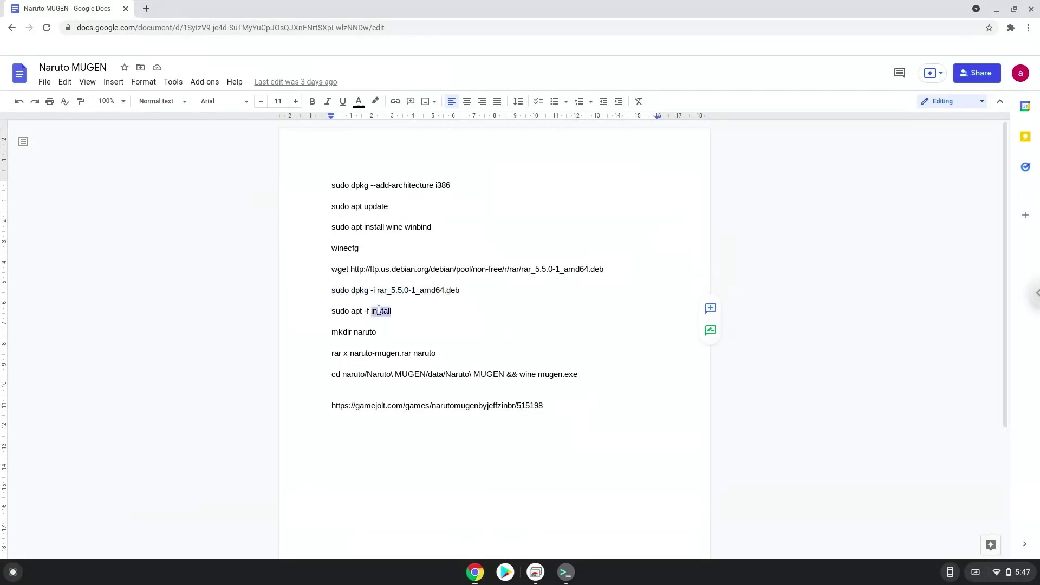
right_click(378, 310)
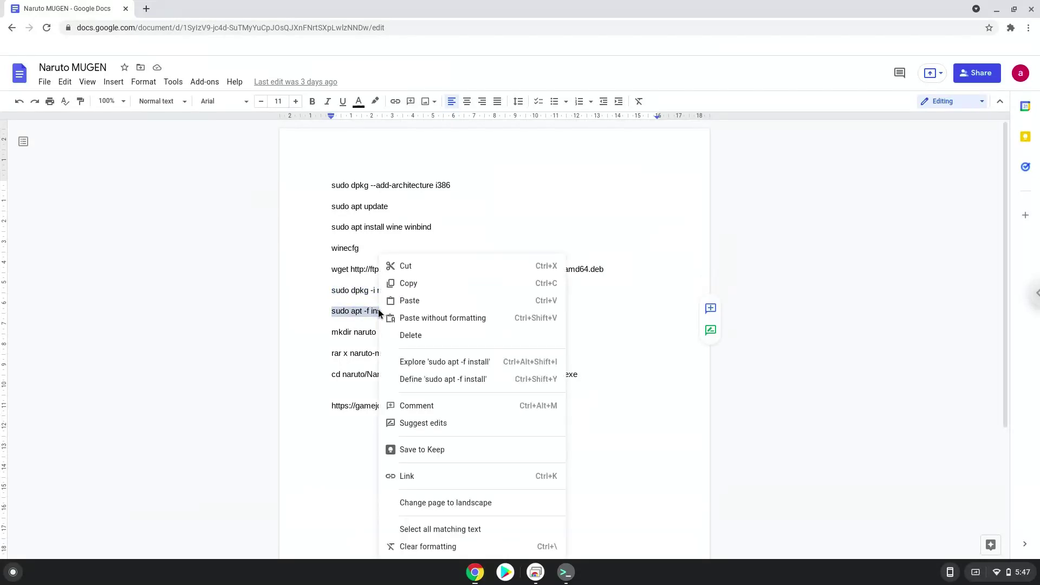
click(412, 281)
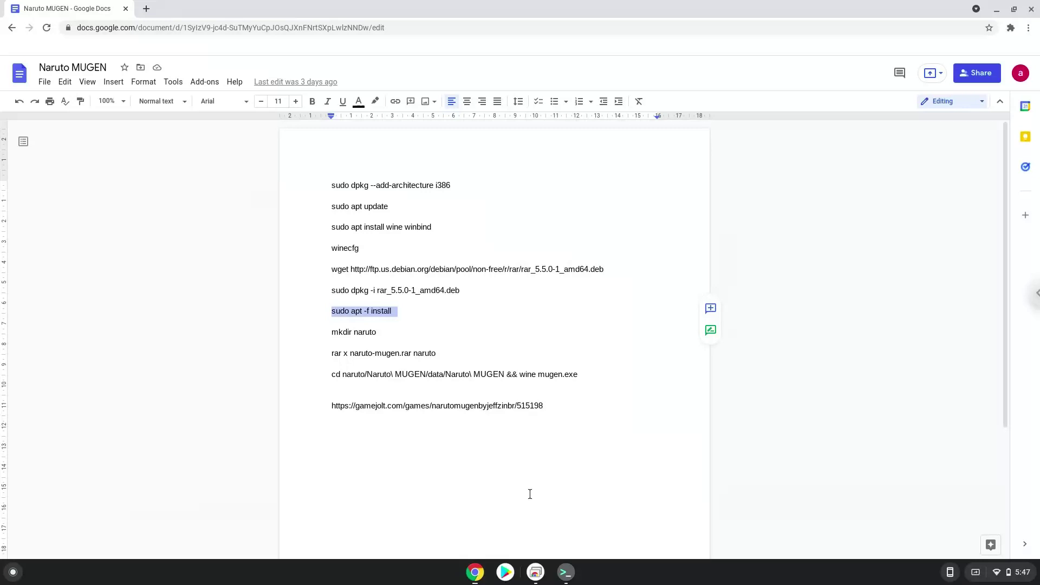
click(566, 572)
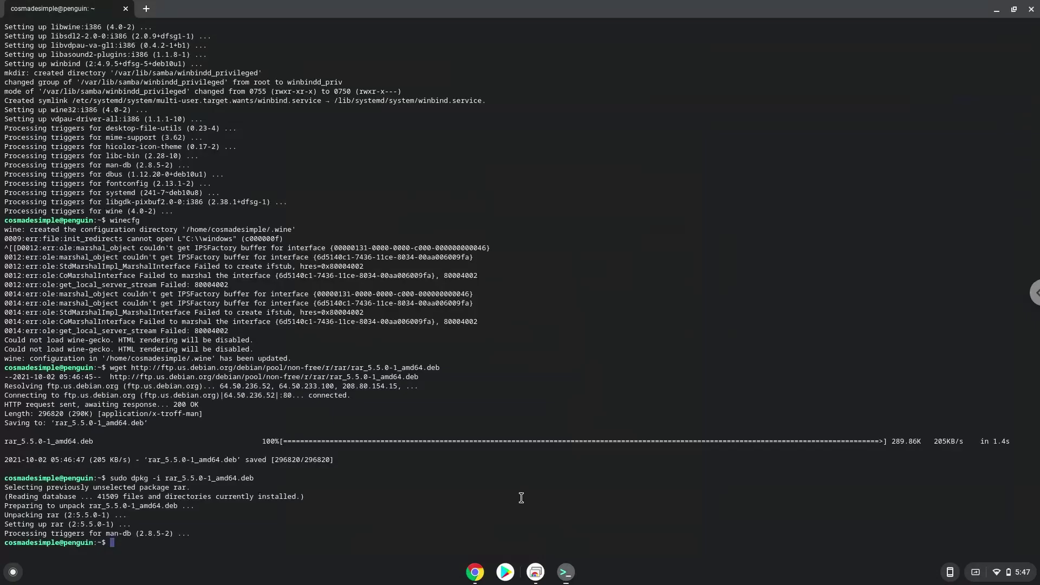
key(ctrl+shift+v)
key(Return)
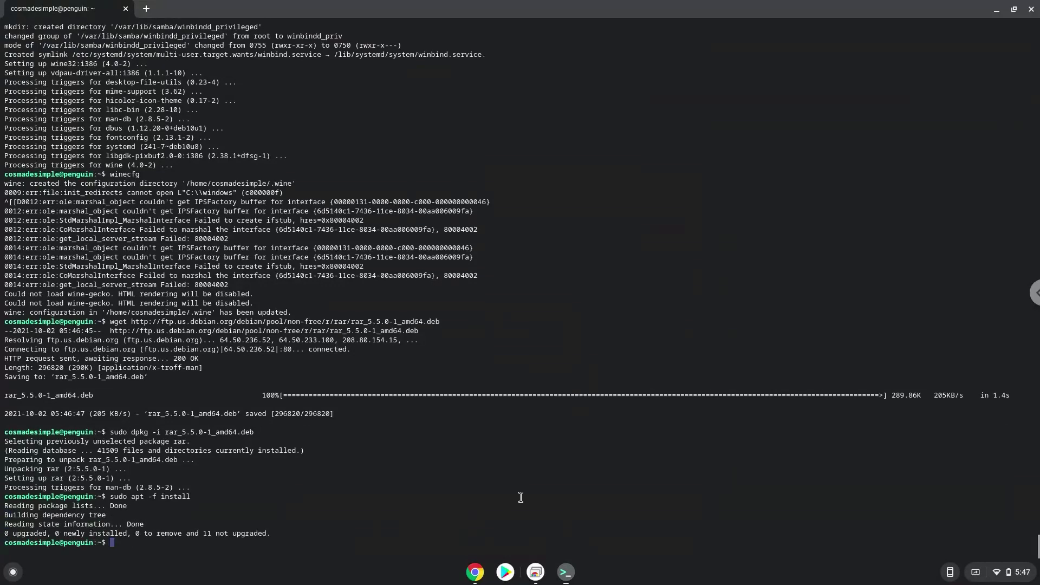
Create the naruto directory by copying "mkdir naruto" from the Google Docs command list and running it in the Linux terminal.
click(473, 573)
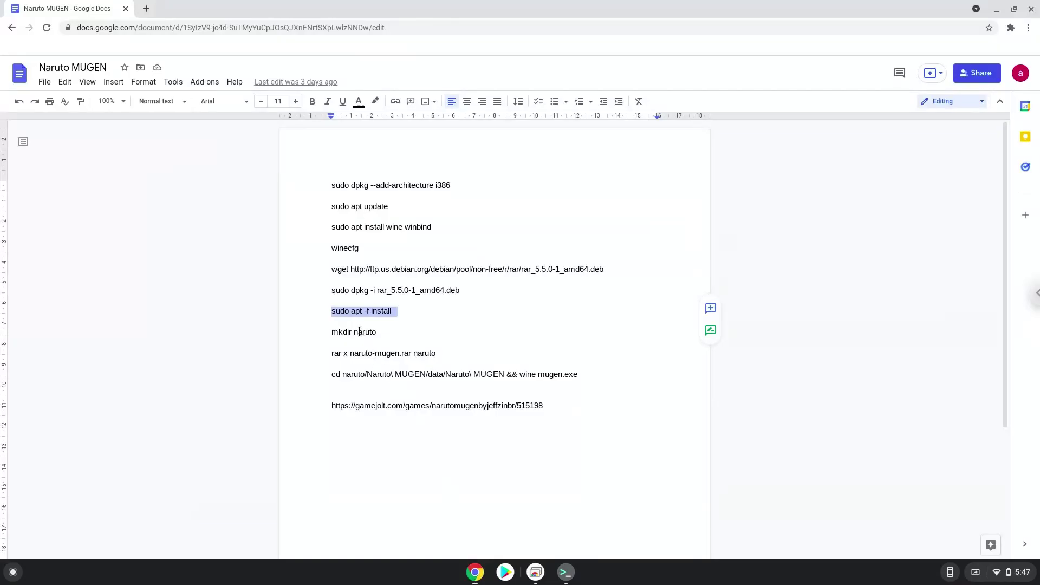
triple_click(359, 331)
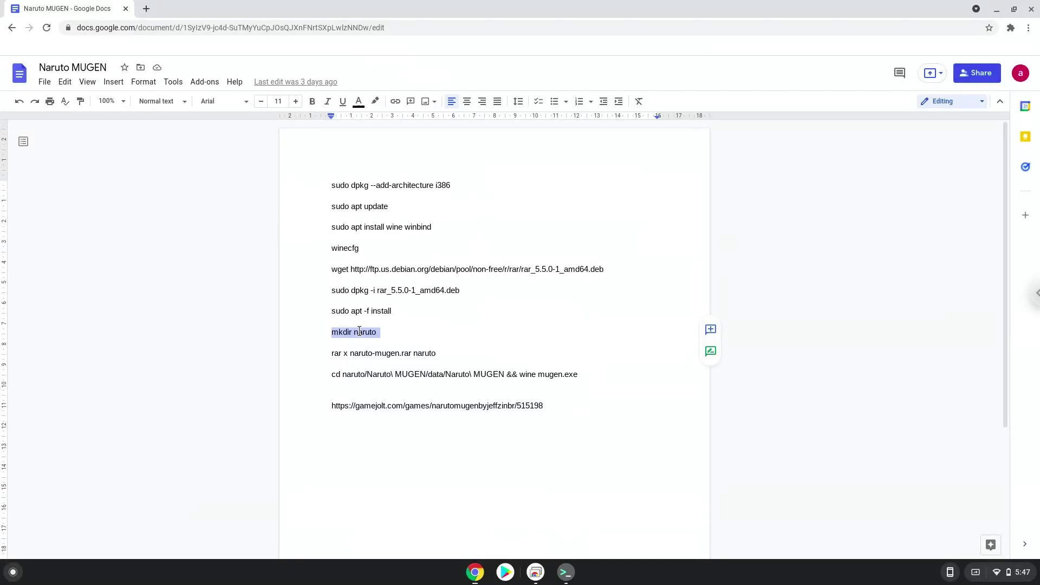
right_click(359, 331)
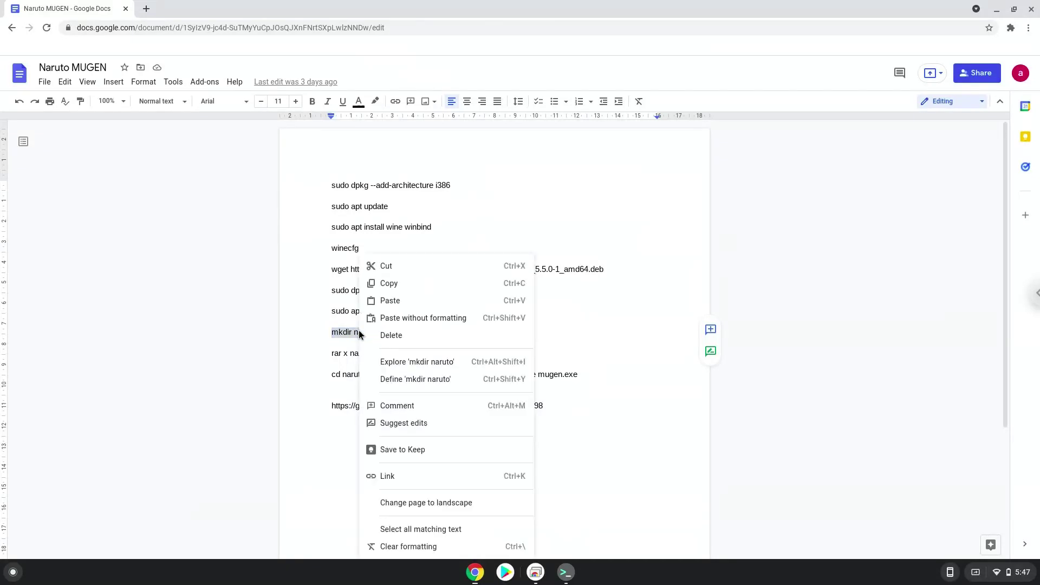
click(394, 287)
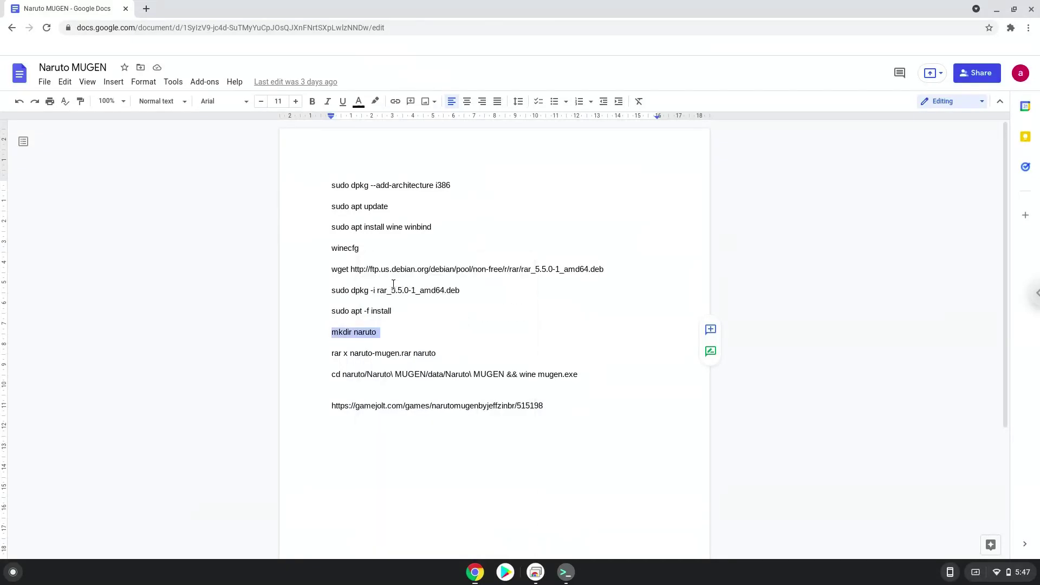
click(566, 573)
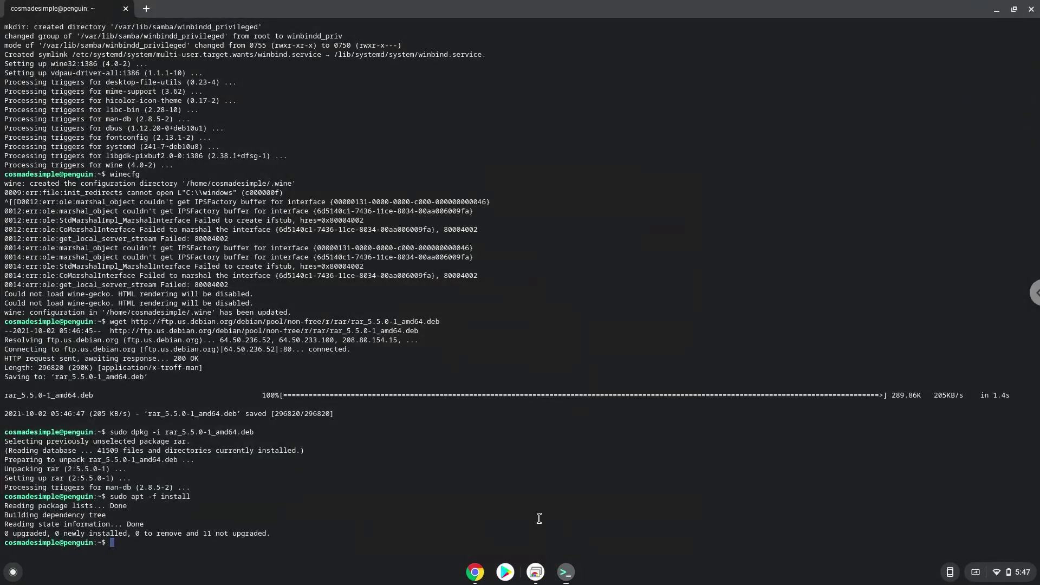
key(ctrl+shift+v)
key(Return)
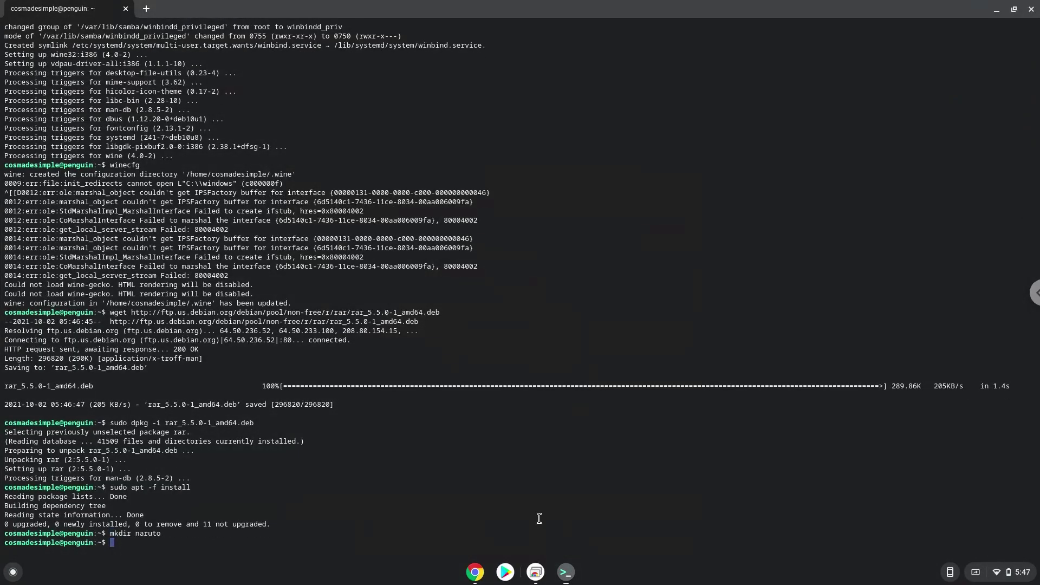
Extract the game archive by copying "rar x naruto-mugen.rar naruto" from the Google Docs command list and running it in the Linux terminal.
click(475, 572)
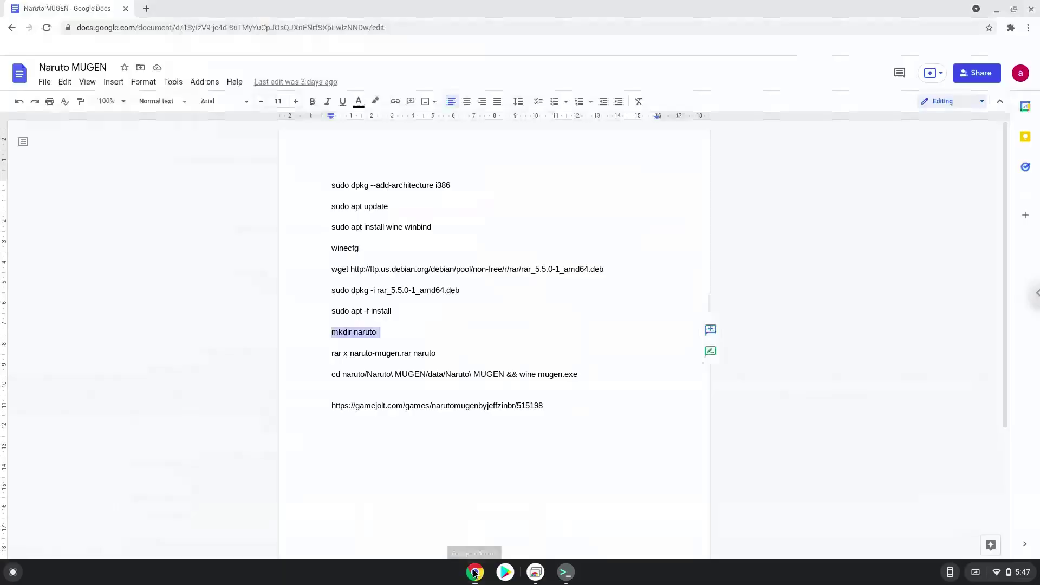
double_click(365, 355)
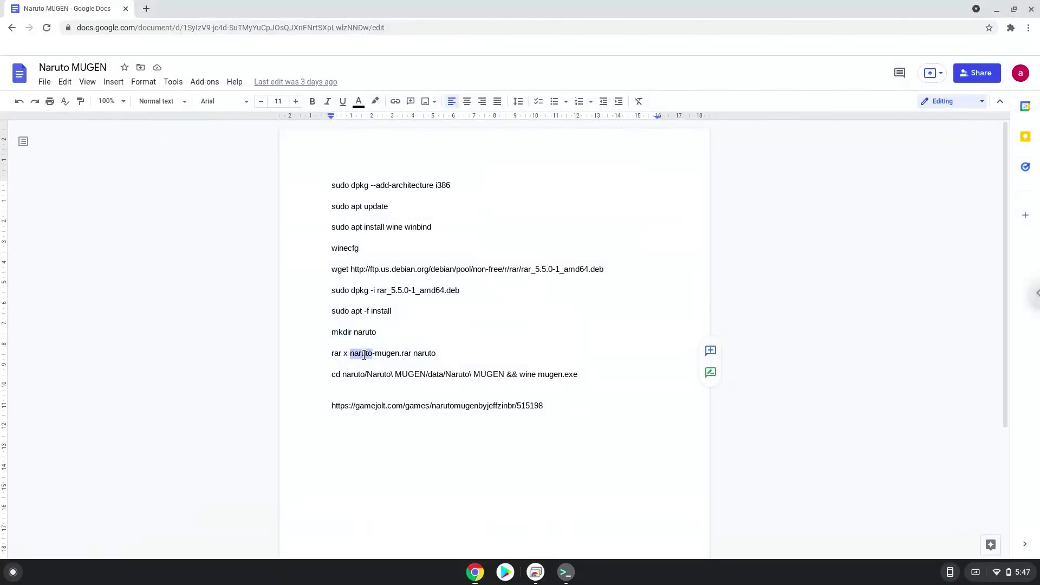
triple_click(365, 355)
right_click(365, 355)
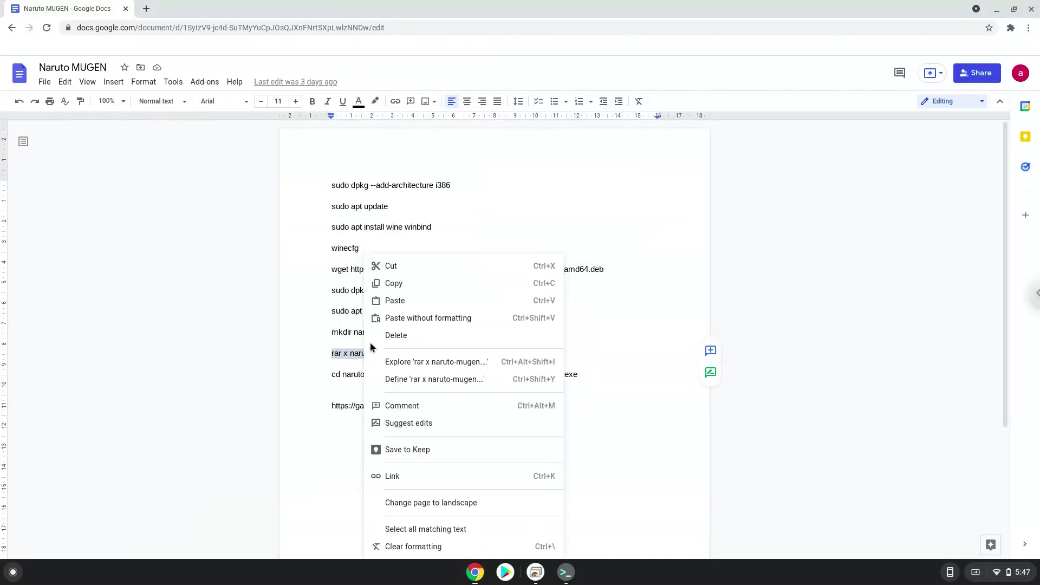
click(393, 282)
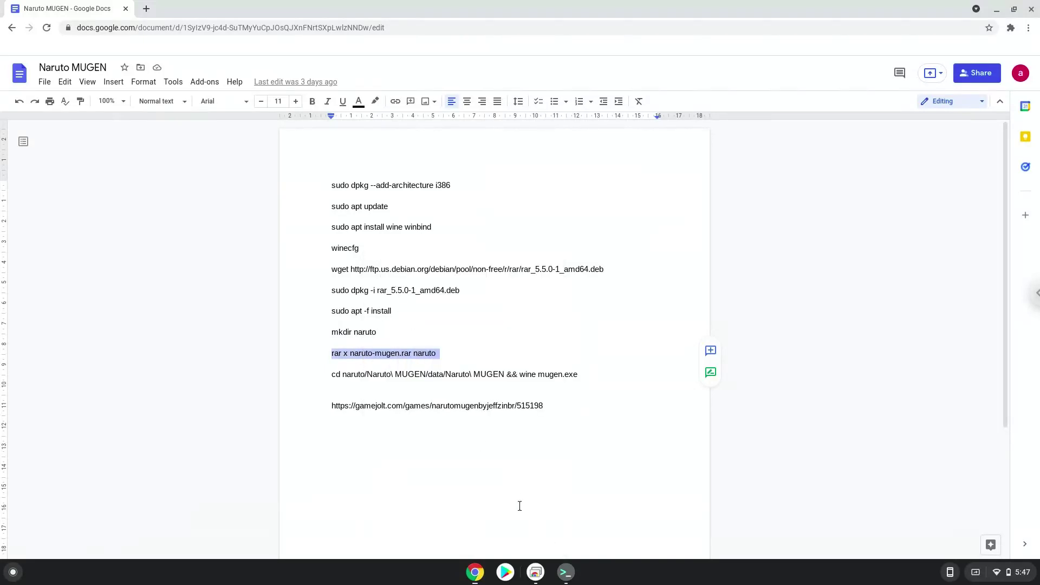
click(566, 573)
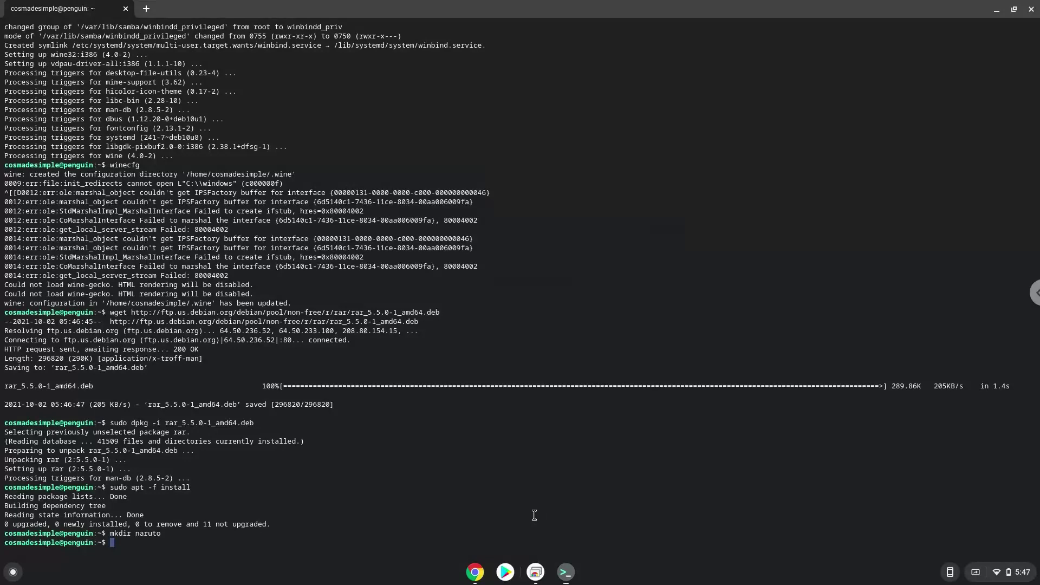
key(ctrl+shift+v)
key(Return)
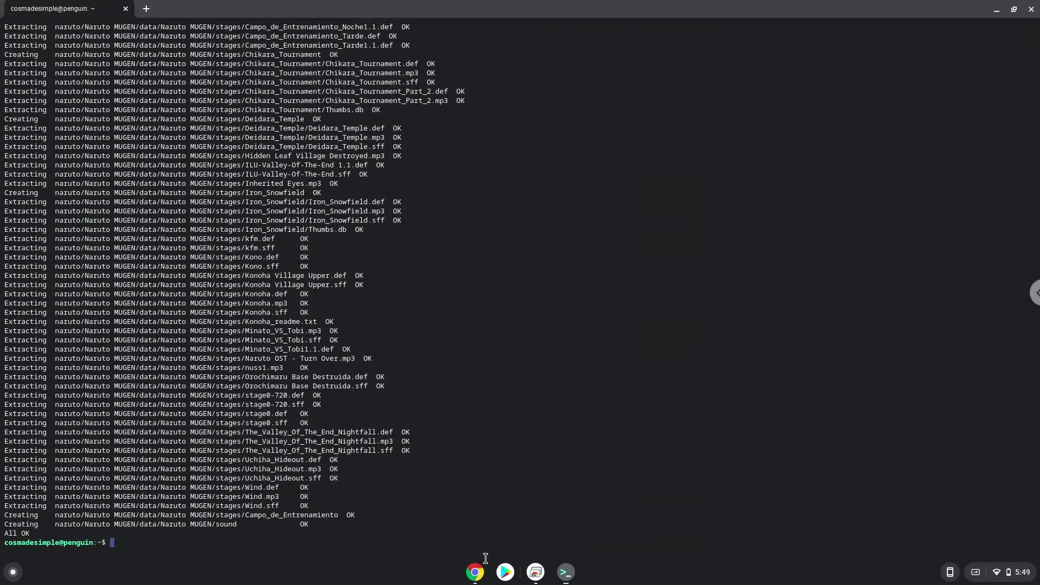
Launch the game by copying "cd naruto/Naruto\ MUGEN/data/Naruto\ MUGEN && wine mugen.exe" from the Google Docs command list and running it in the Linux terminal.
click(474, 575)
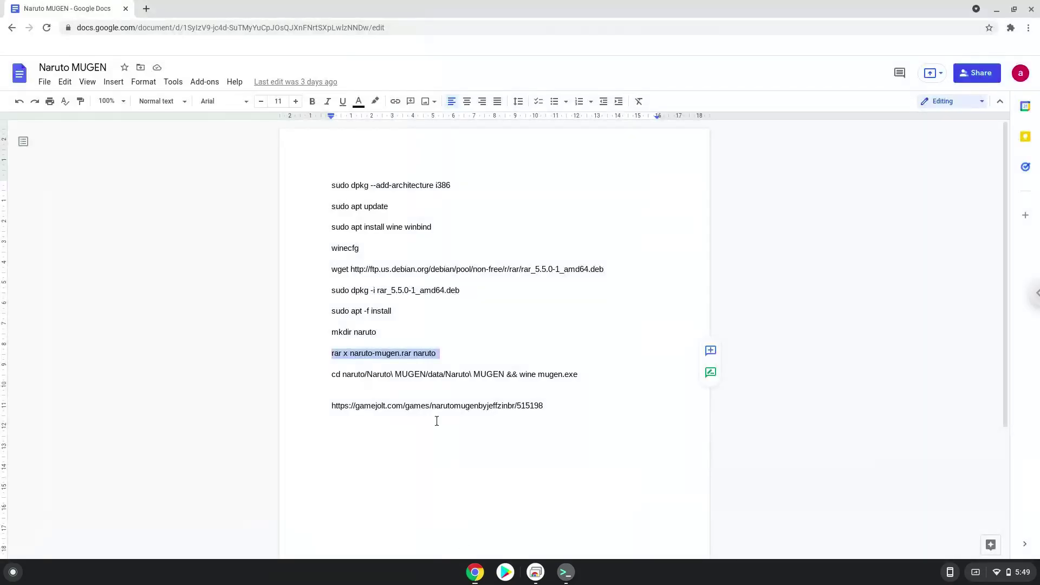
double_click(428, 374)
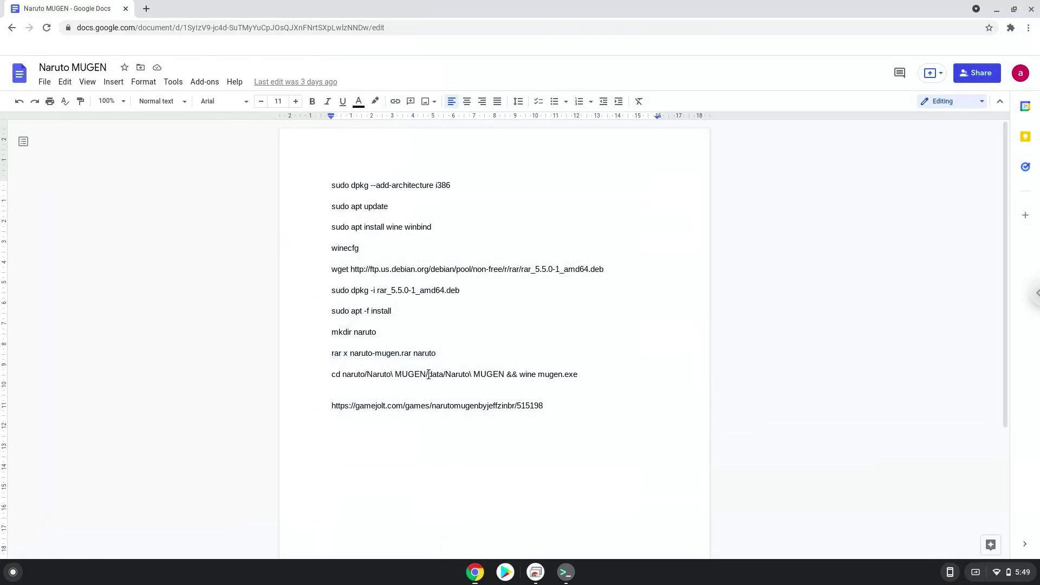
triple_click(429, 375)
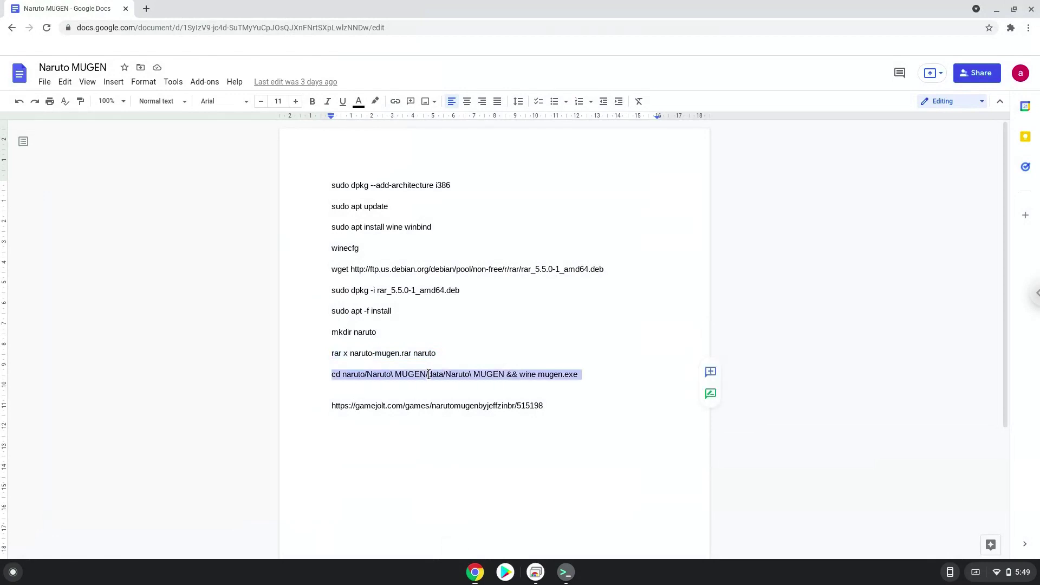
right_click(428, 374)
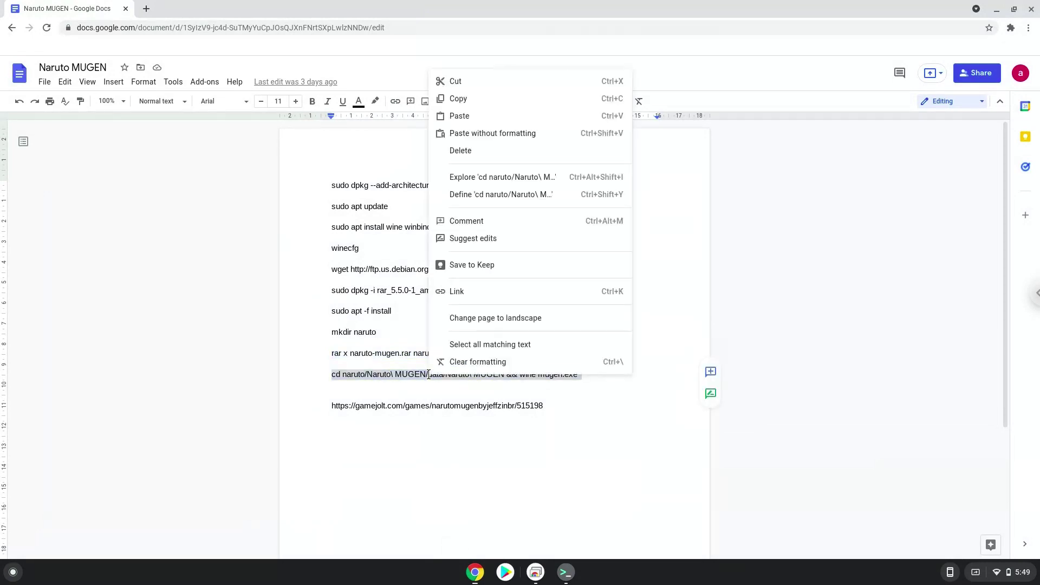
click(483, 100)
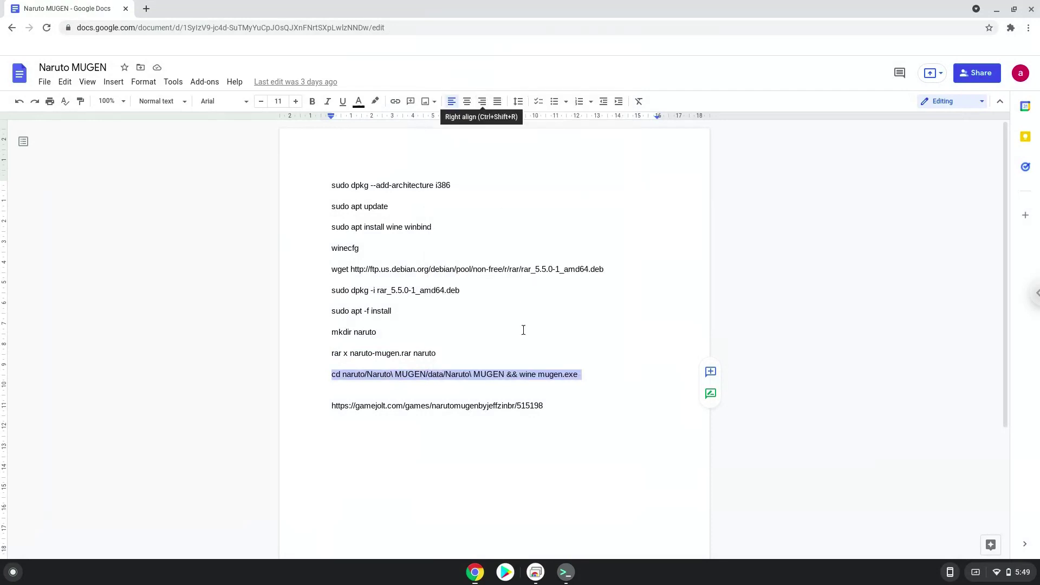
click(566, 572)
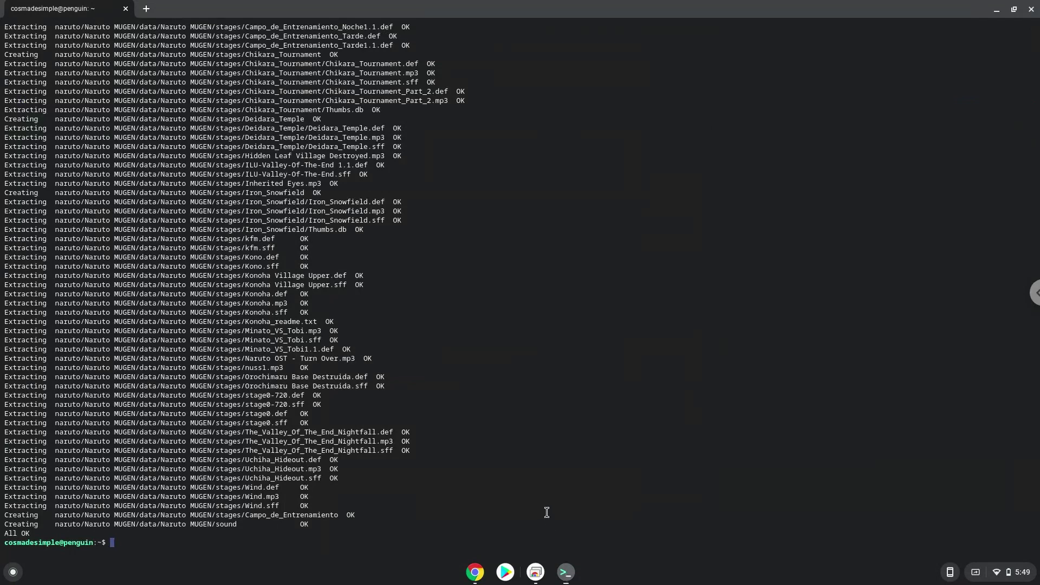
key(ctrl+shift+v)
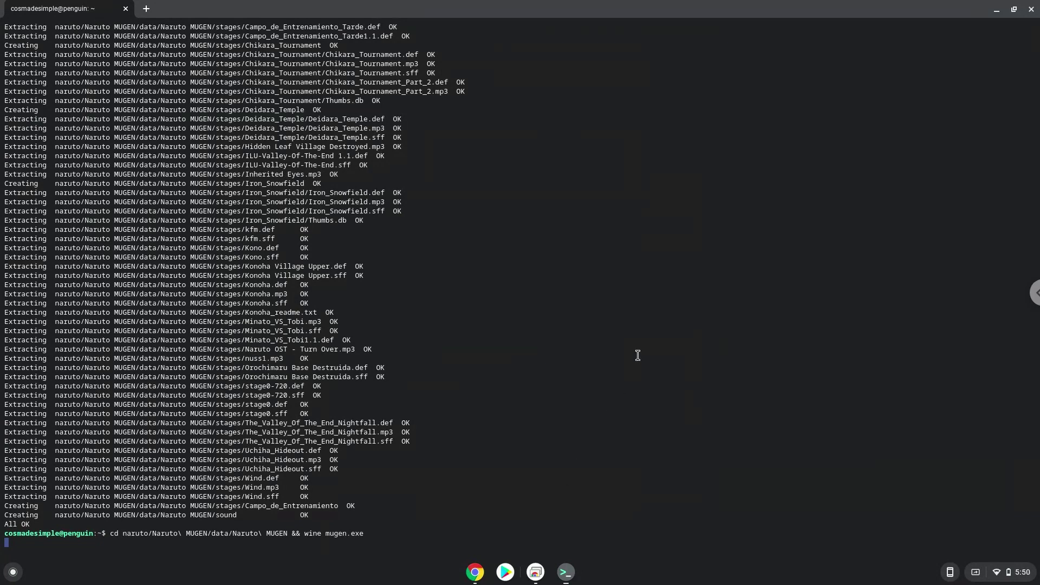
Minimize the terminal and browser windows and maximize the game window.
click(997, 10)
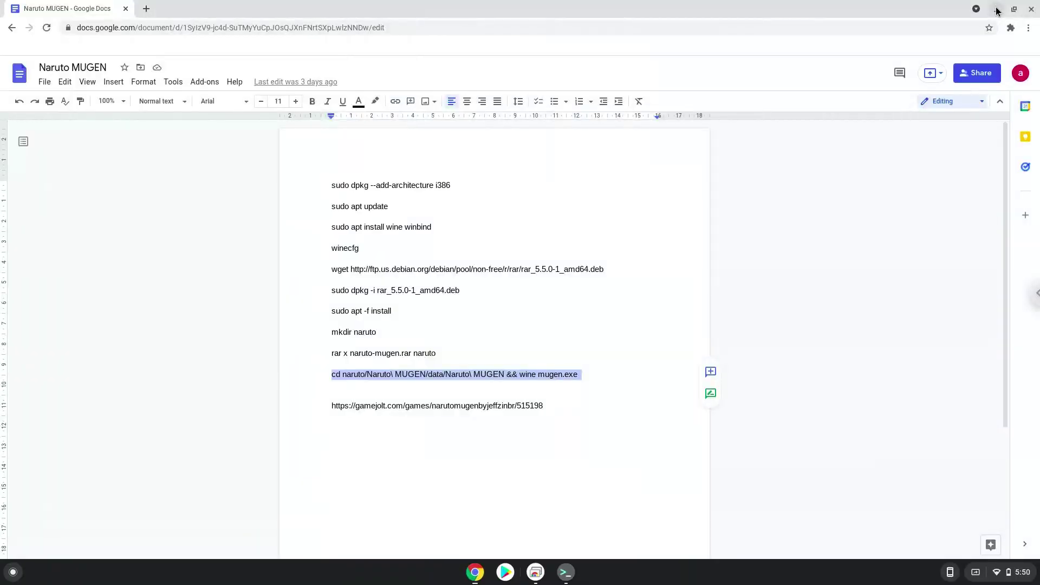
click(997, 9)
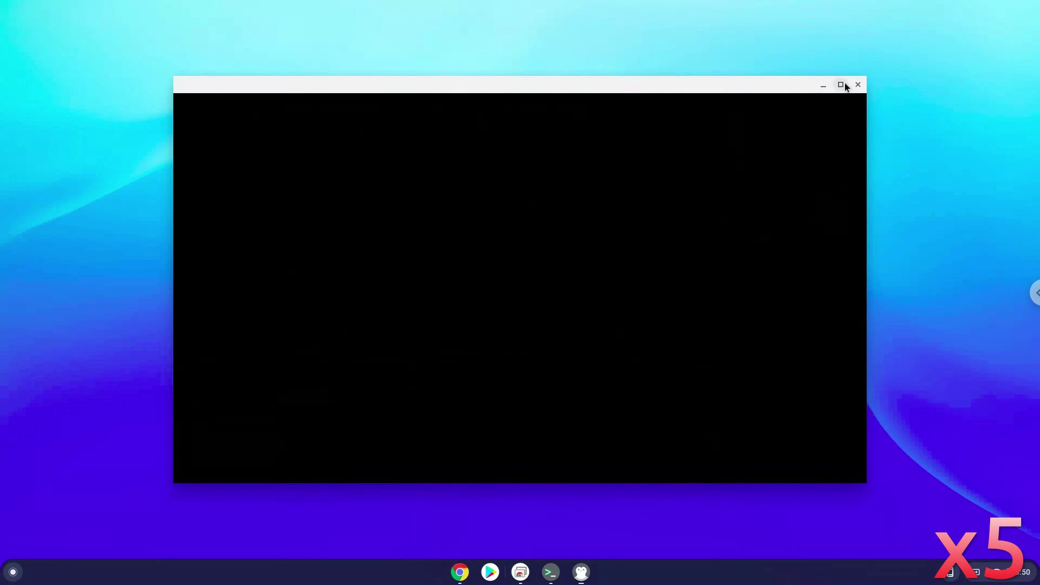
click(841, 85)
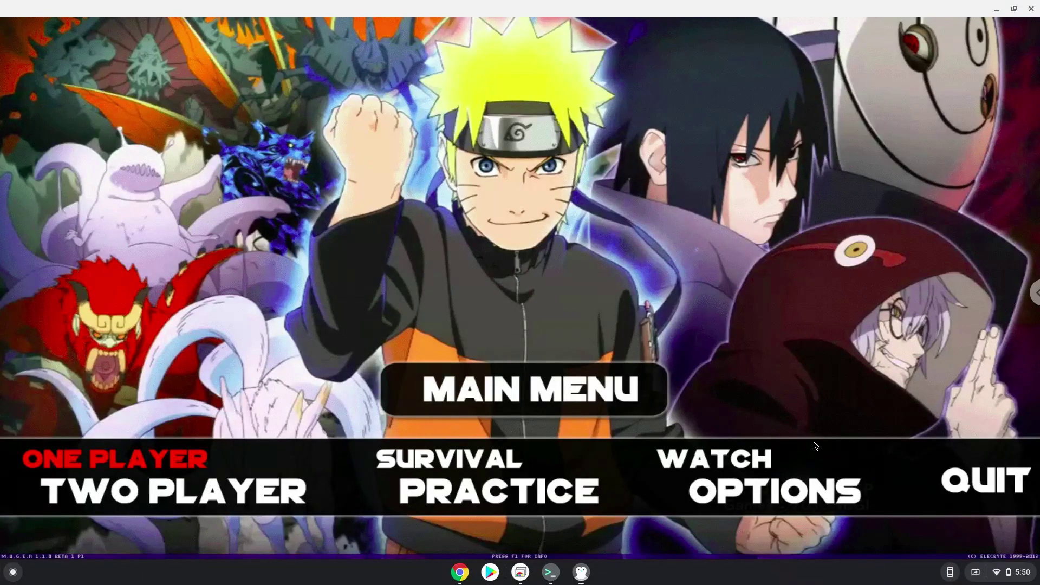
Start a One Player game and choose a team of two Naruto KCM characters for Player 1.
key(Return)
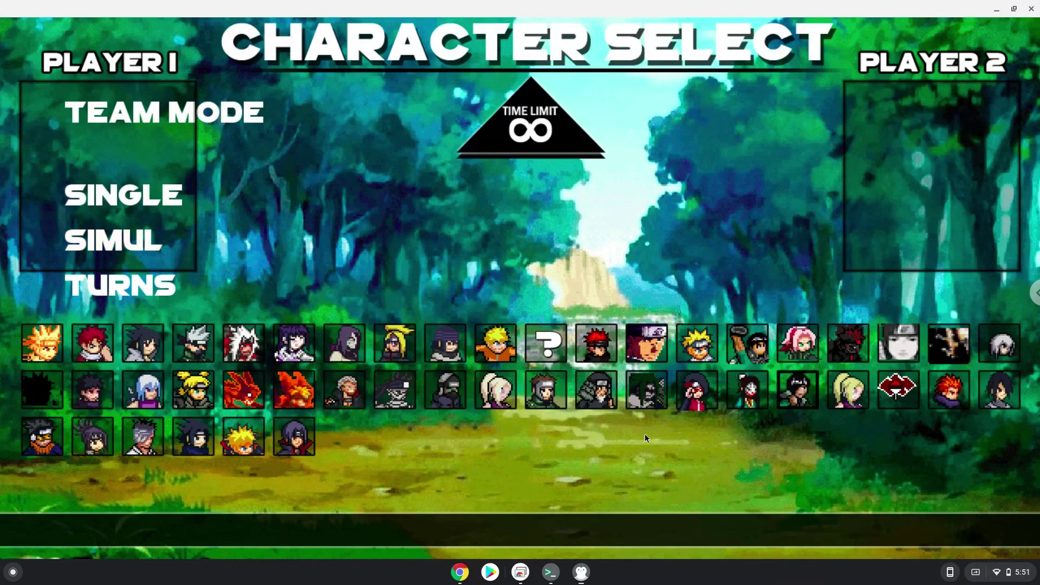
key(Down)
key(Return)
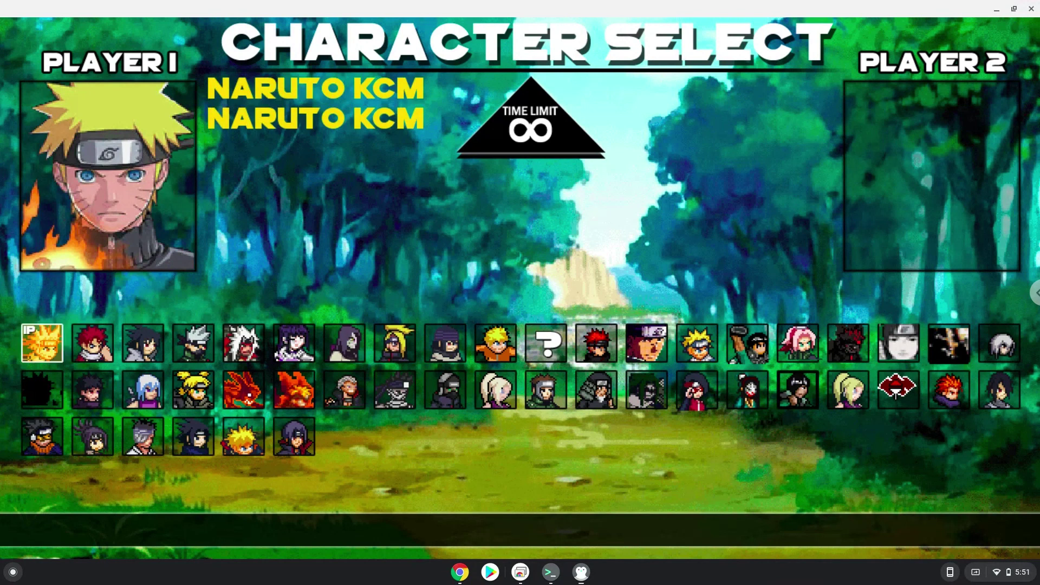
key(Return)
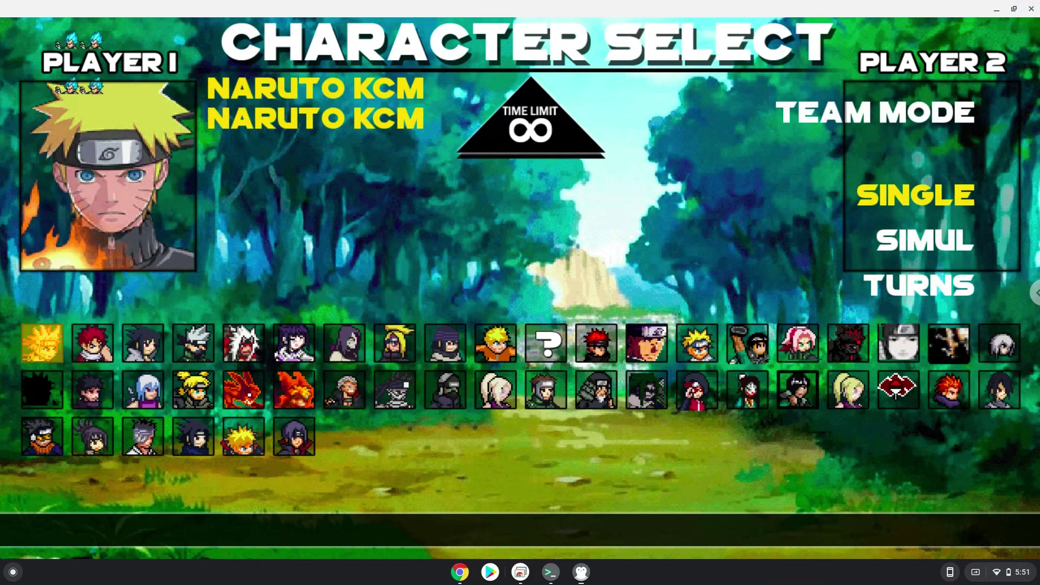
Choose the team mode for Player 2 and proceed to the match.
key(Down)
key(Down)
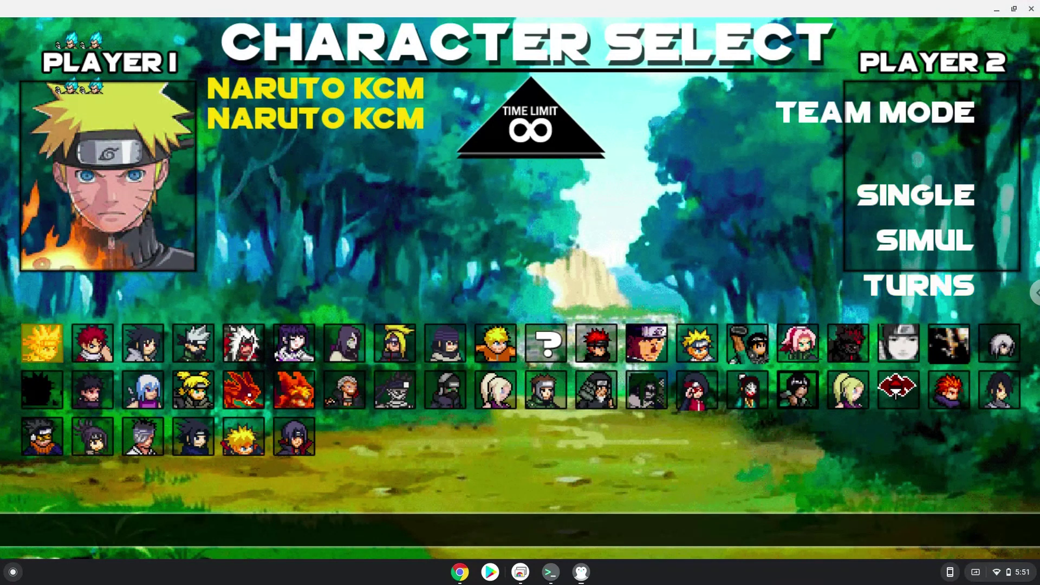
key(Return)
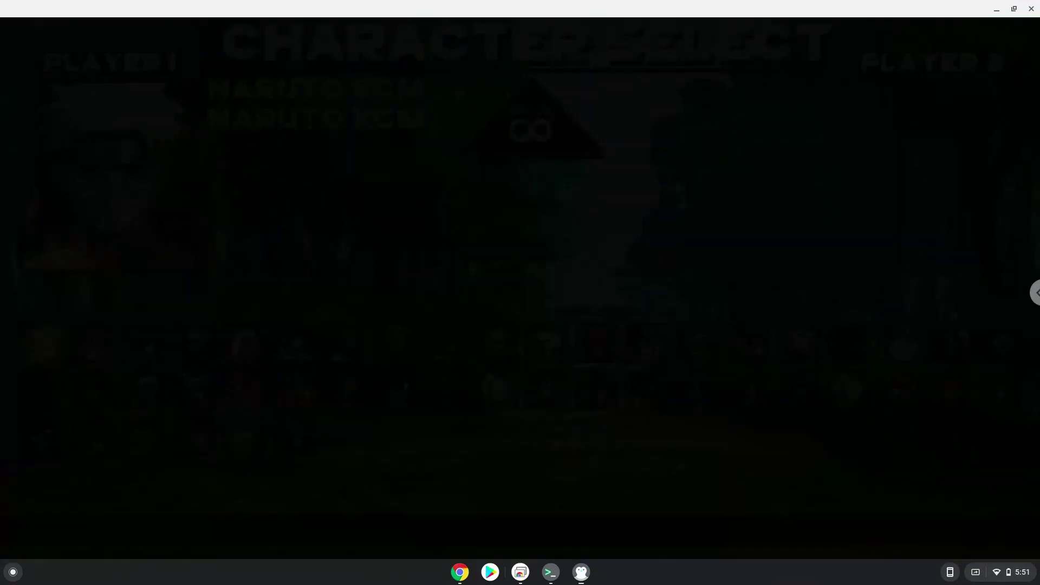